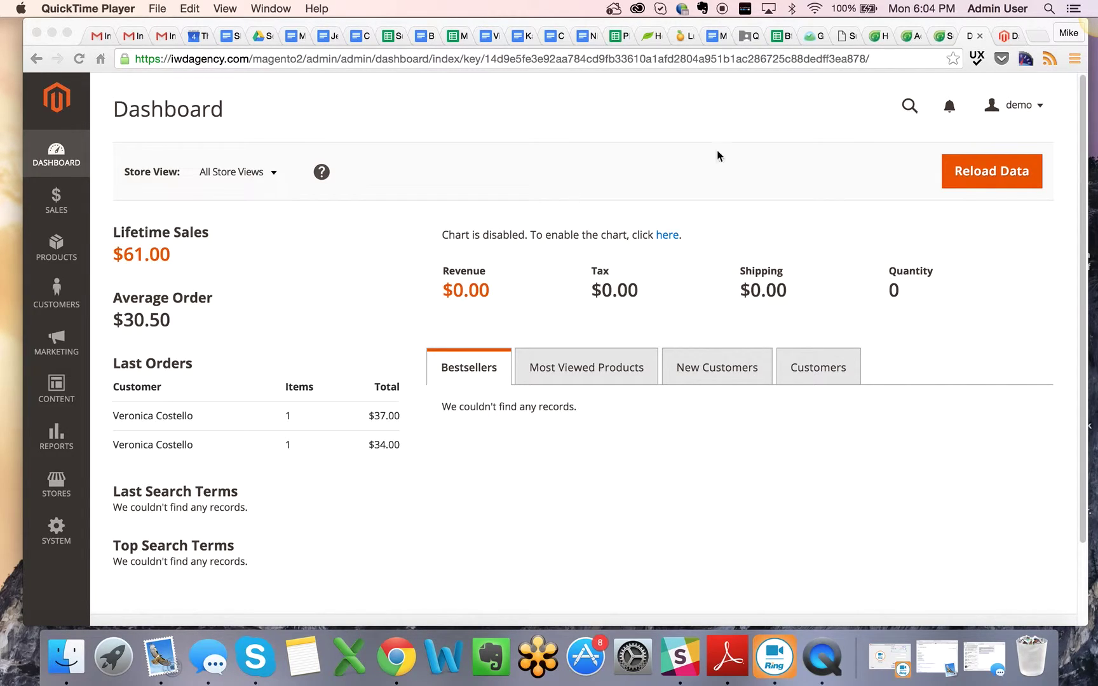
# Compare the Magento 2 and Magento 1 admin dashboards side by side, ending on Magento 1.
pyautogui.click(999, 35)
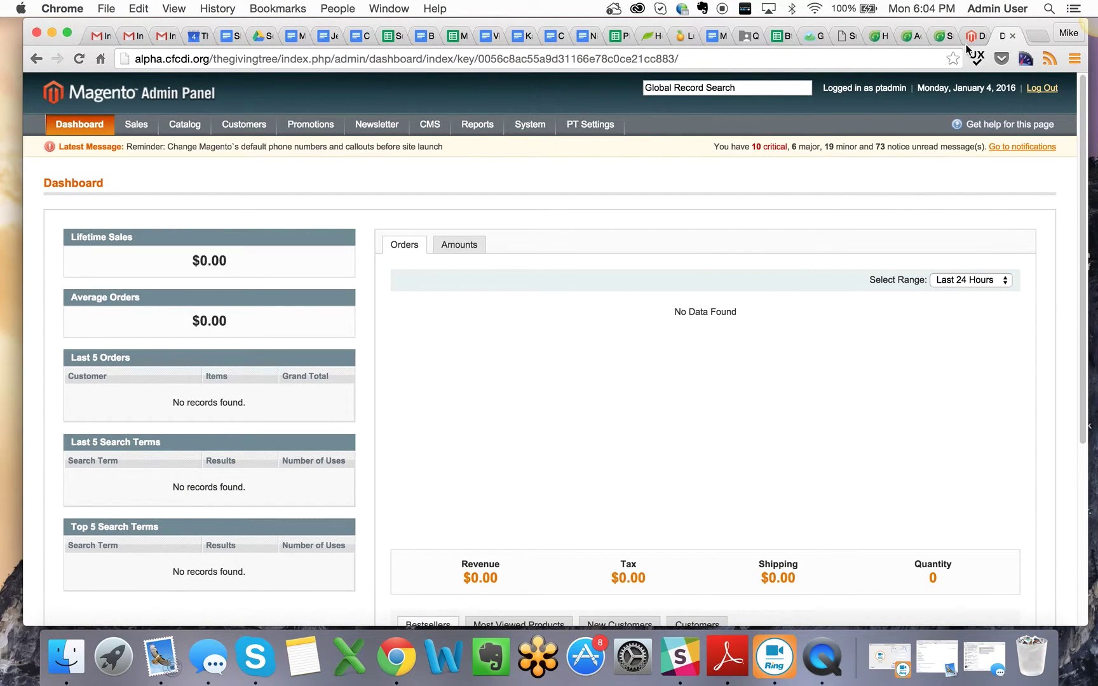
pyautogui.click(970, 38)
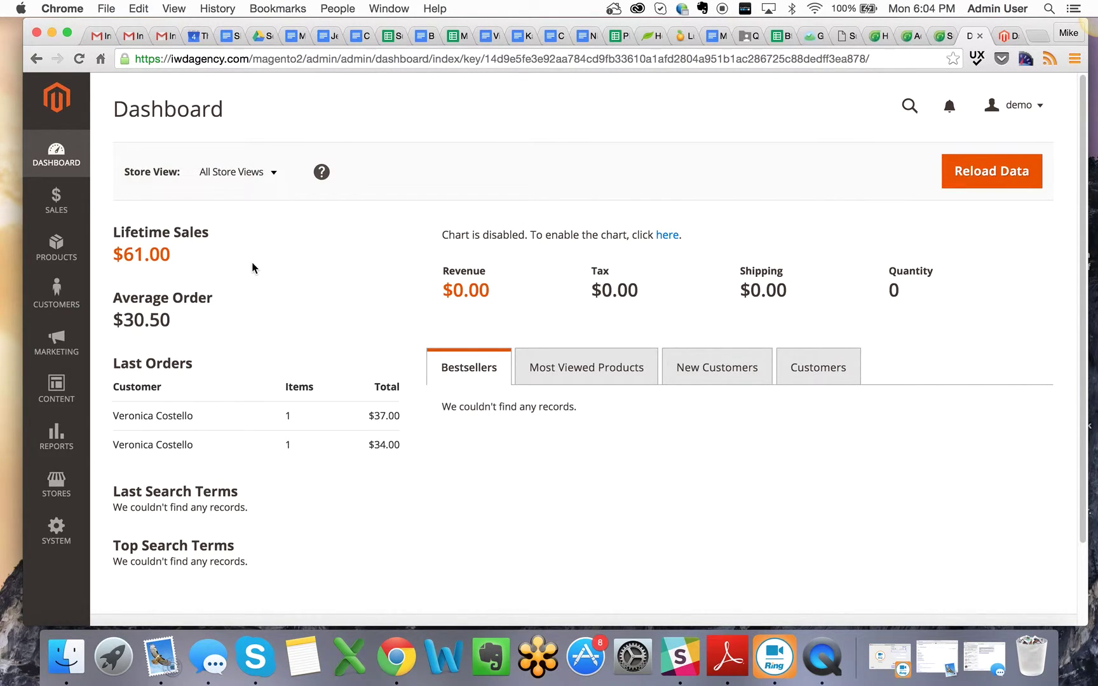
pyautogui.click(1005, 37)
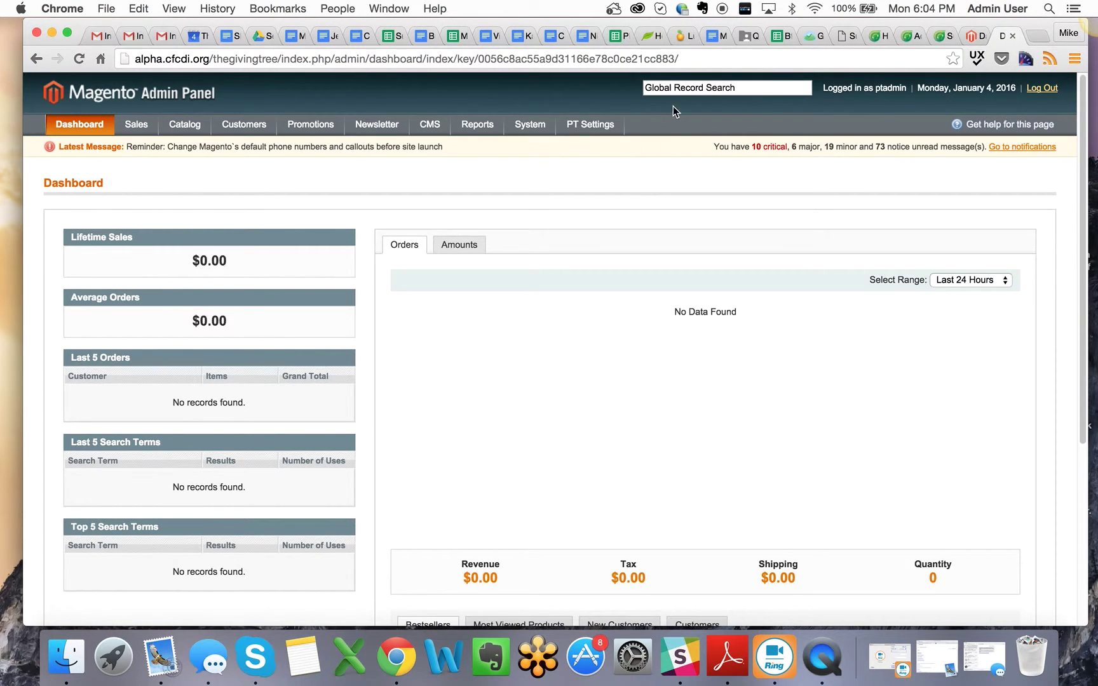
pyautogui.click(973, 35)
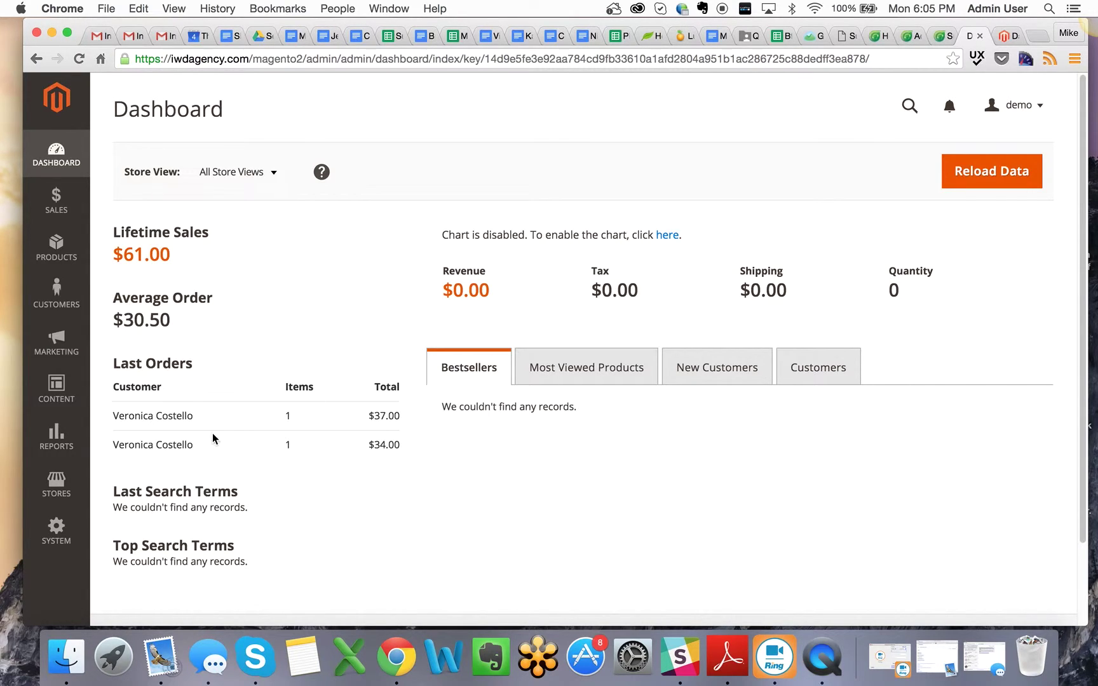
pyautogui.click(1000, 38)
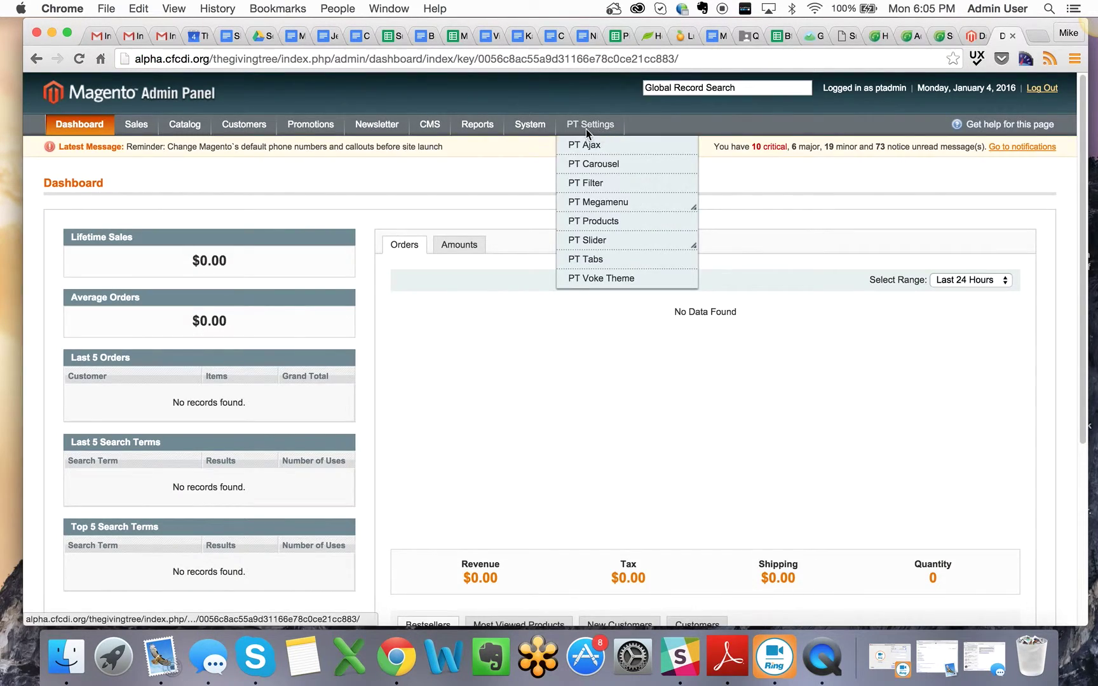
# Open Magento 1's System > Configuration page, then show Magento 2's System menu.
pyautogui.moveTo(543, 132)
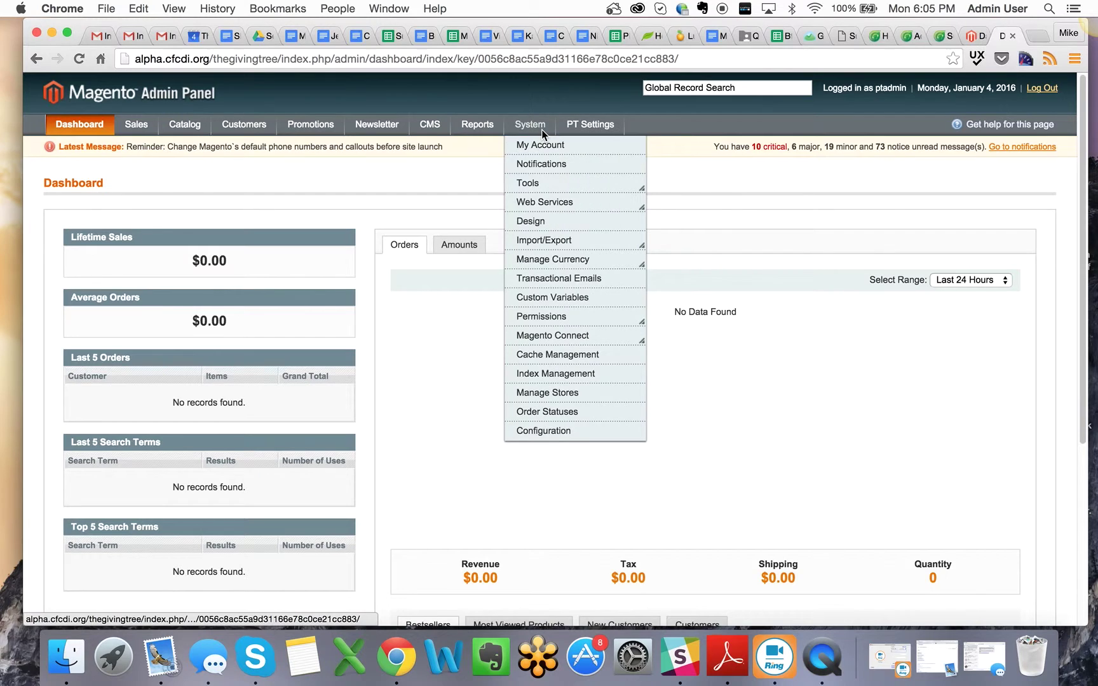
pyautogui.click(551, 432)
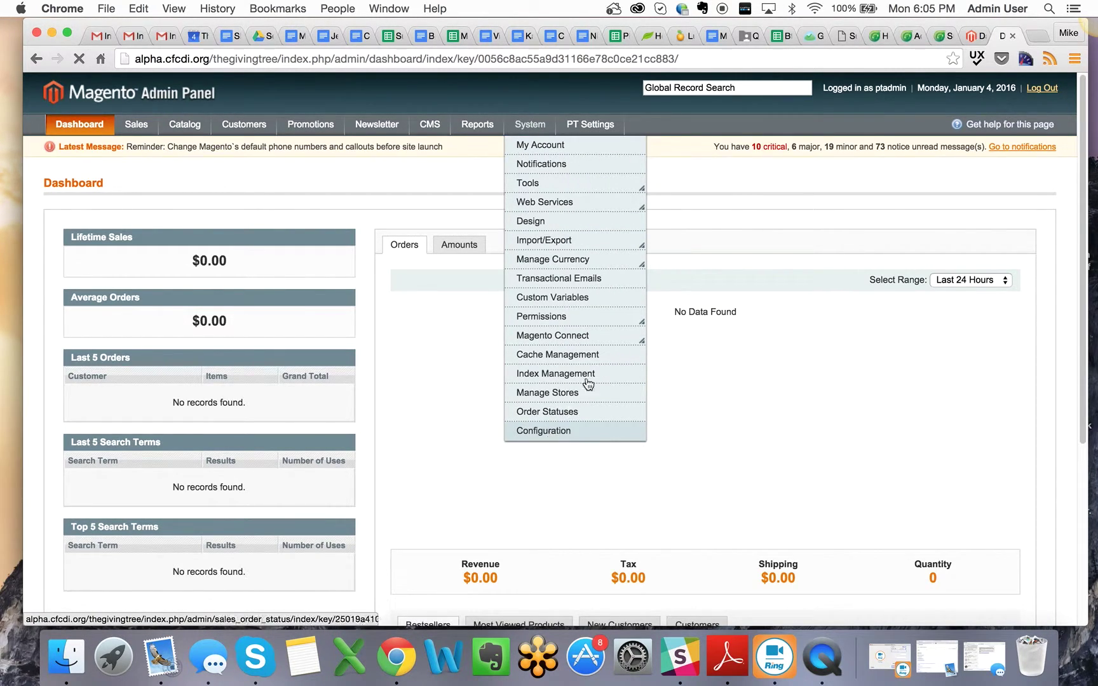
pyautogui.click(973, 38)
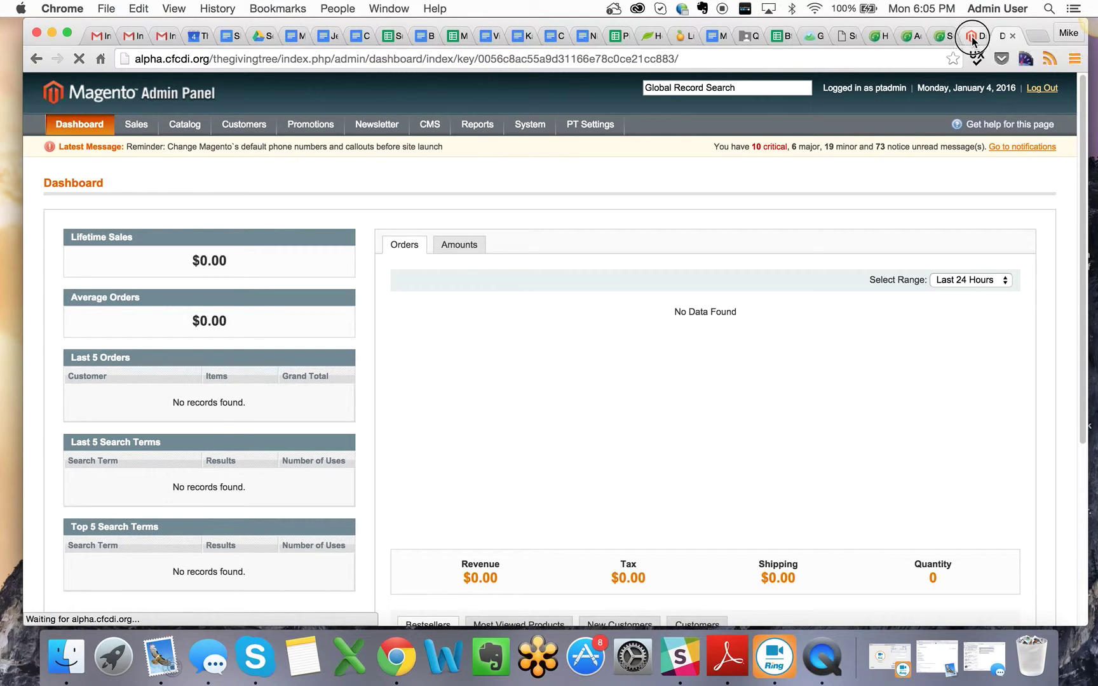
pyautogui.click(56, 541)
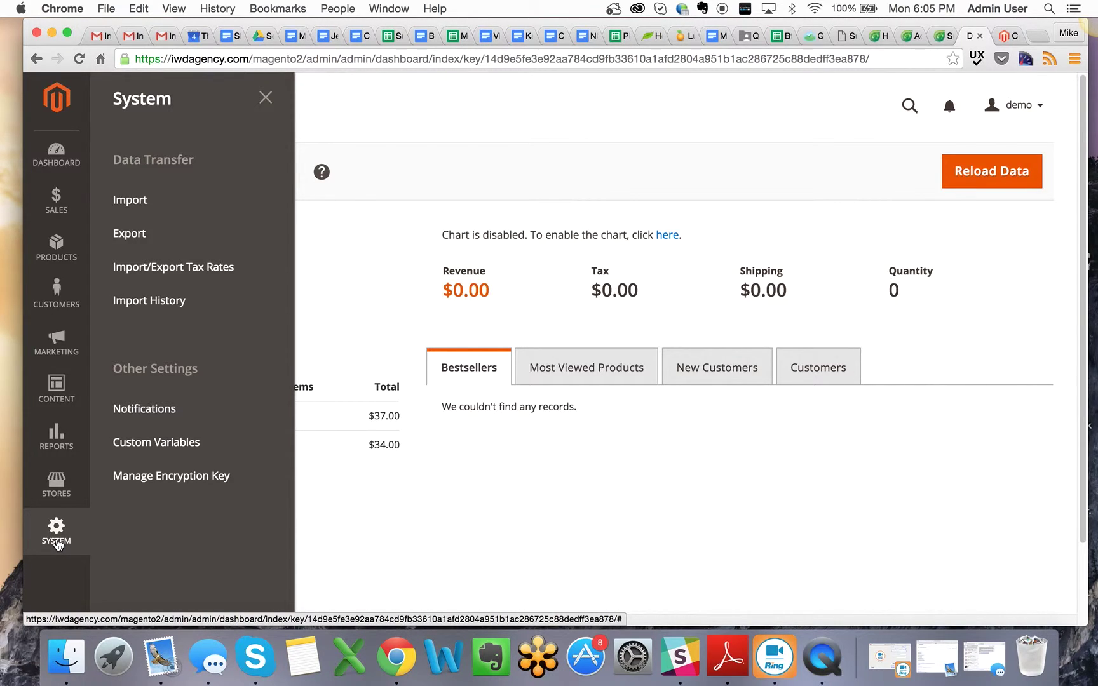
# Open Stores > Configuration in Magento 2 to view the General Design settings.
pyautogui.click(65, 491)
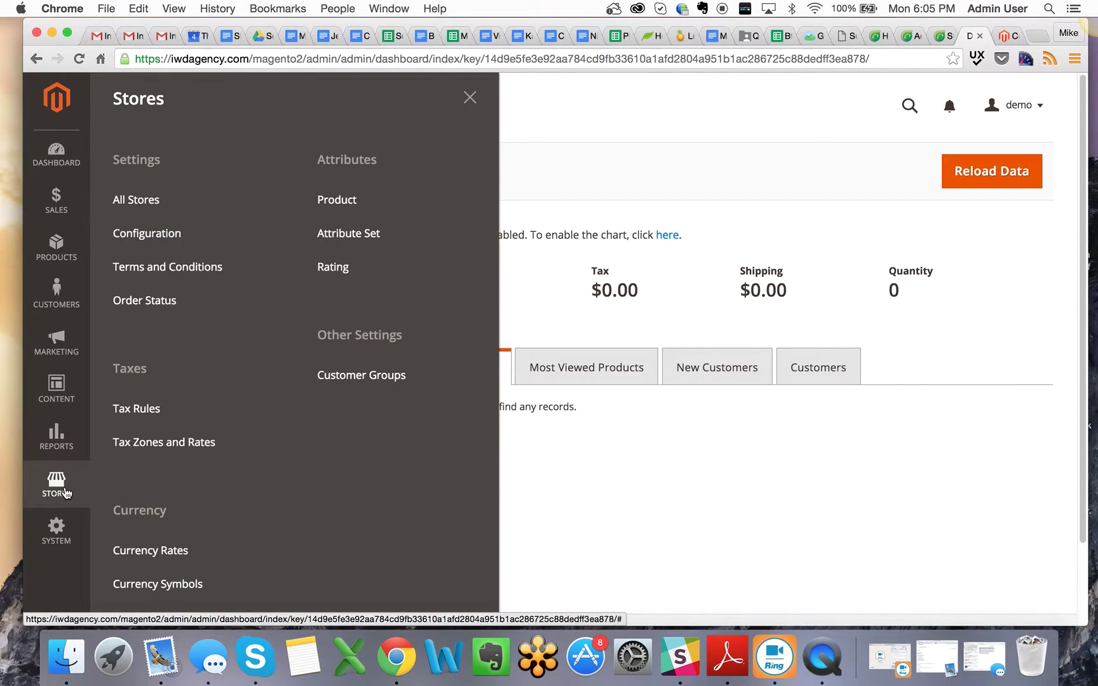
pyautogui.click(179, 239)
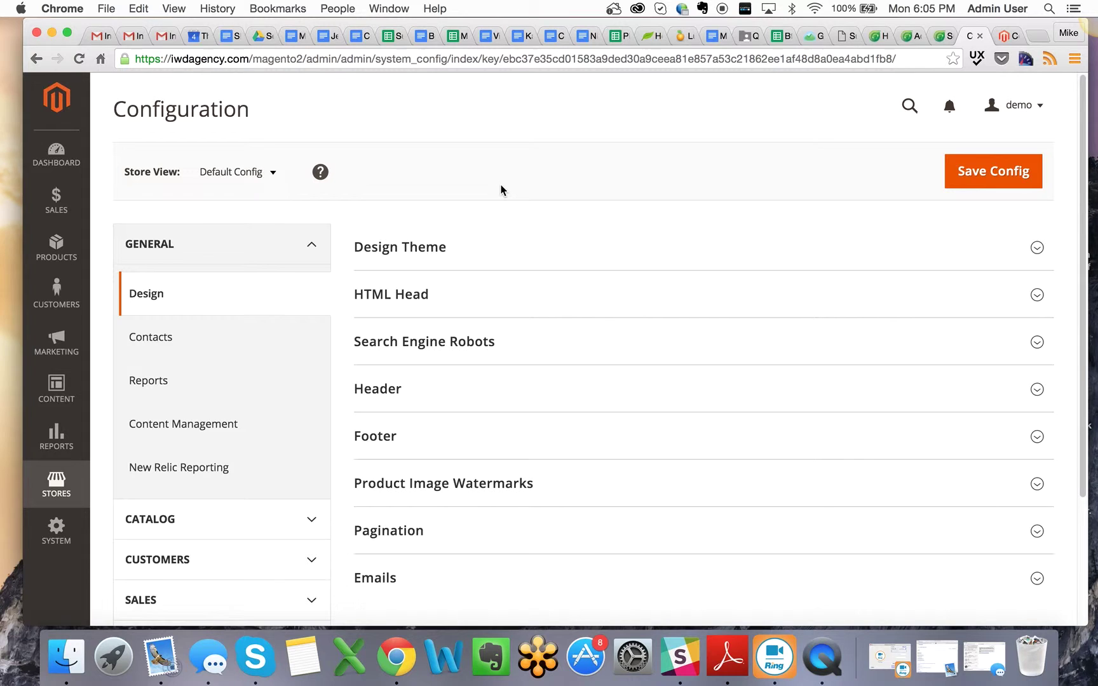
# Expand the Sales, Catalog and Customers groups, then open the store view scope list.
pyautogui.scroll(-5, 266, 350)
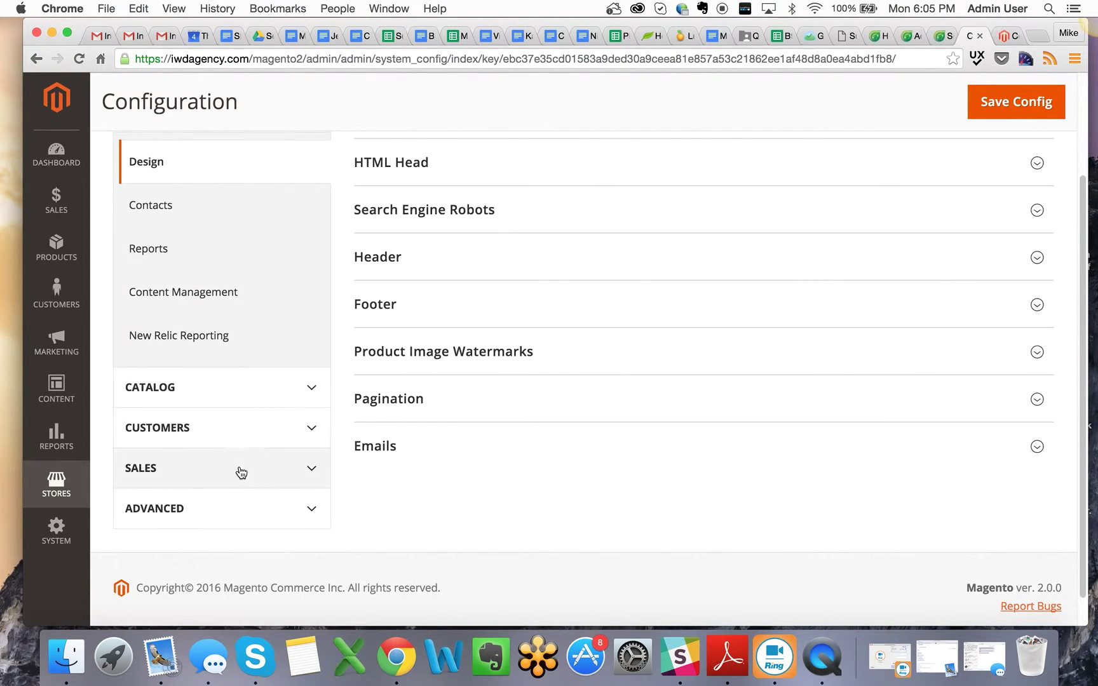
pyautogui.click(239, 473)
pyautogui.scroll(-2, 237, 472)
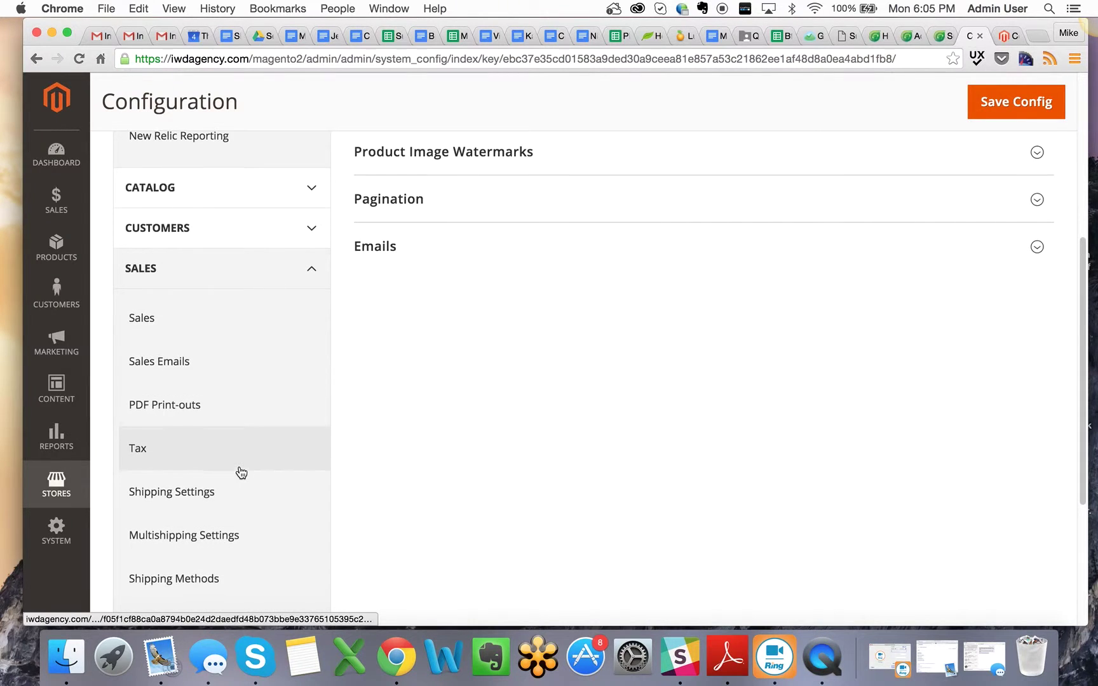
pyautogui.scroll(-2, 236, 483)
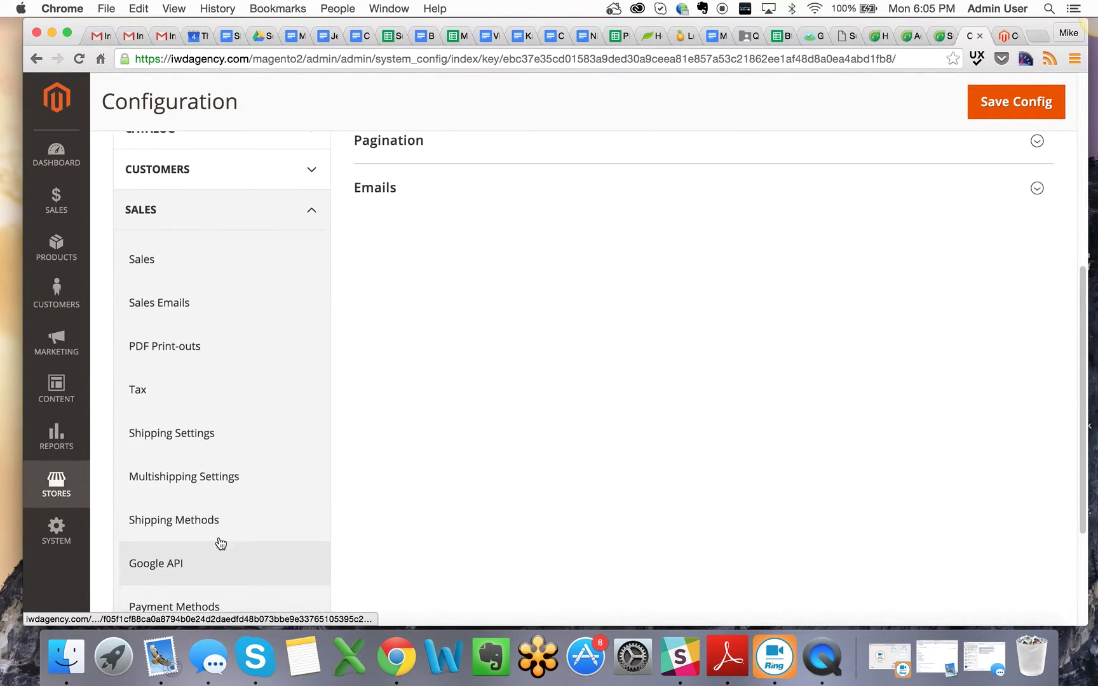
pyautogui.scroll(7, 218, 545)
pyautogui.scroll(2, 226, 420)
pyautogui.click(220, 399)
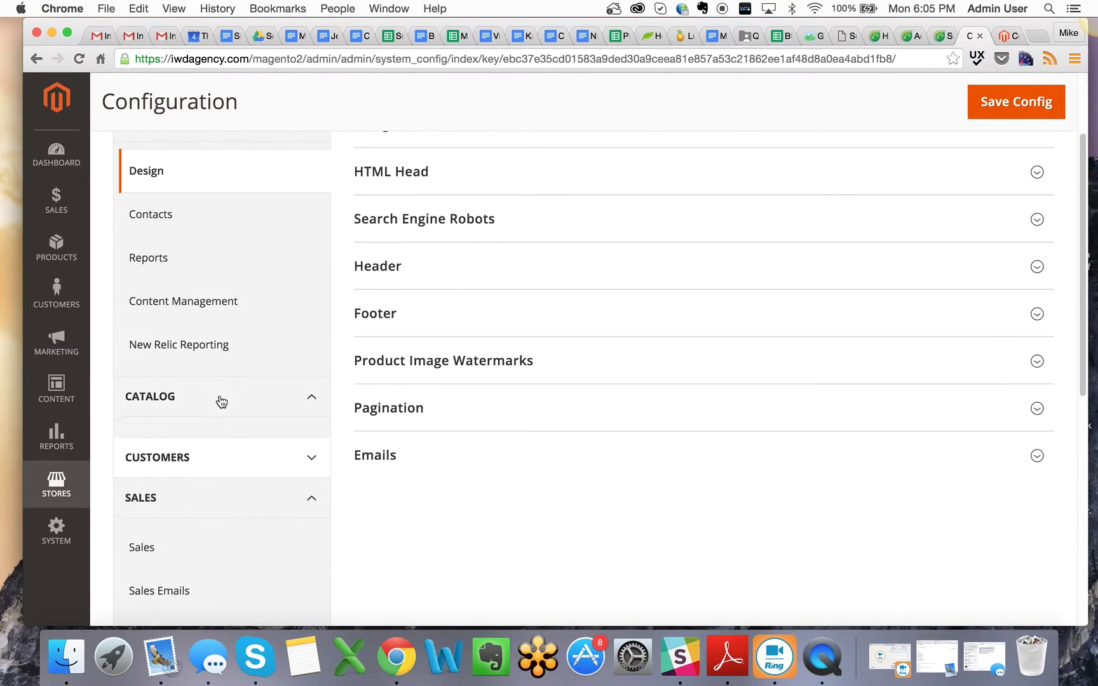
pyautogui.scroll(-2, 245, 486)
pyautogui.scroll(-2, 248, 492)
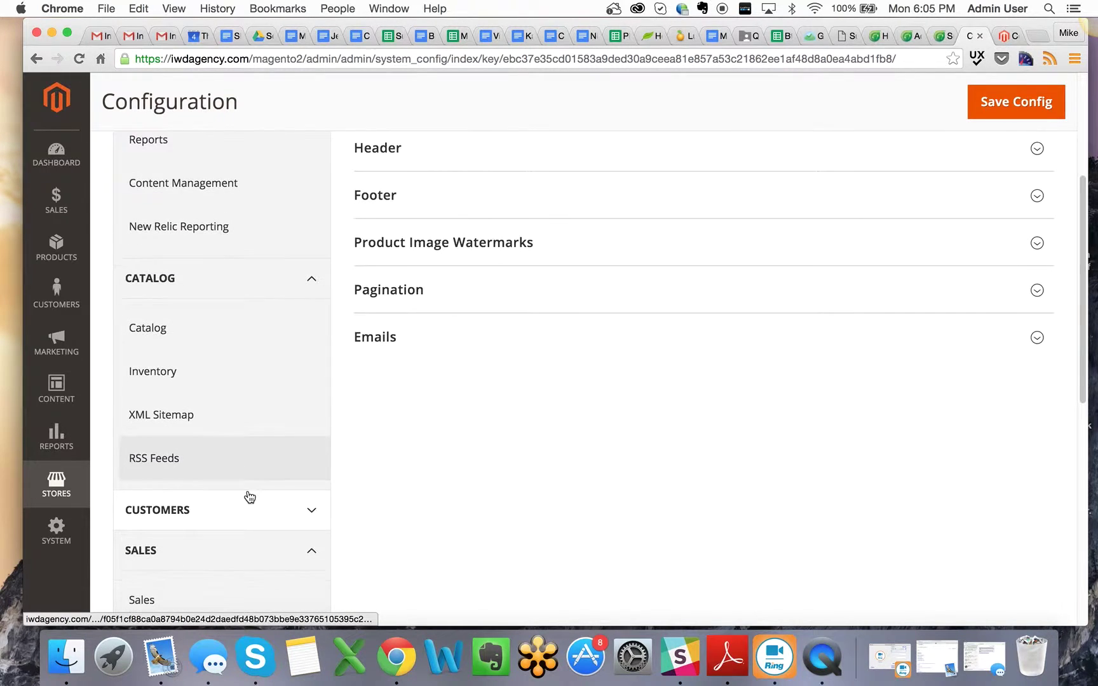
pyautogui.click(248, 508)
pyautogui.scroll(9, 247, 505)
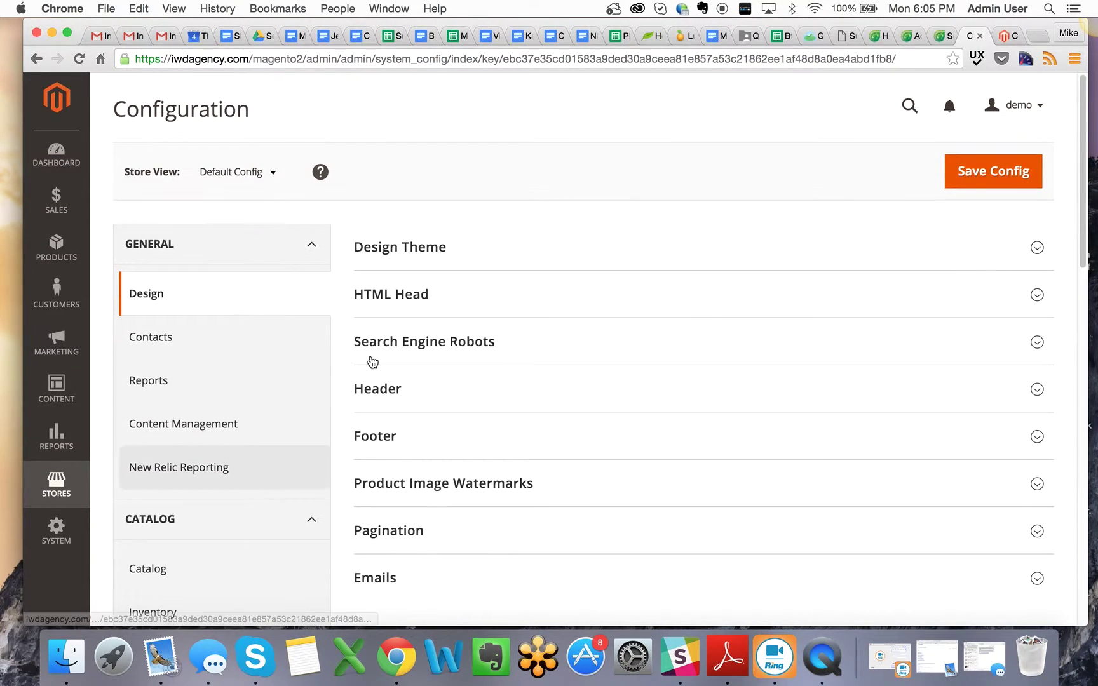
pyautogui.click(269, 174)
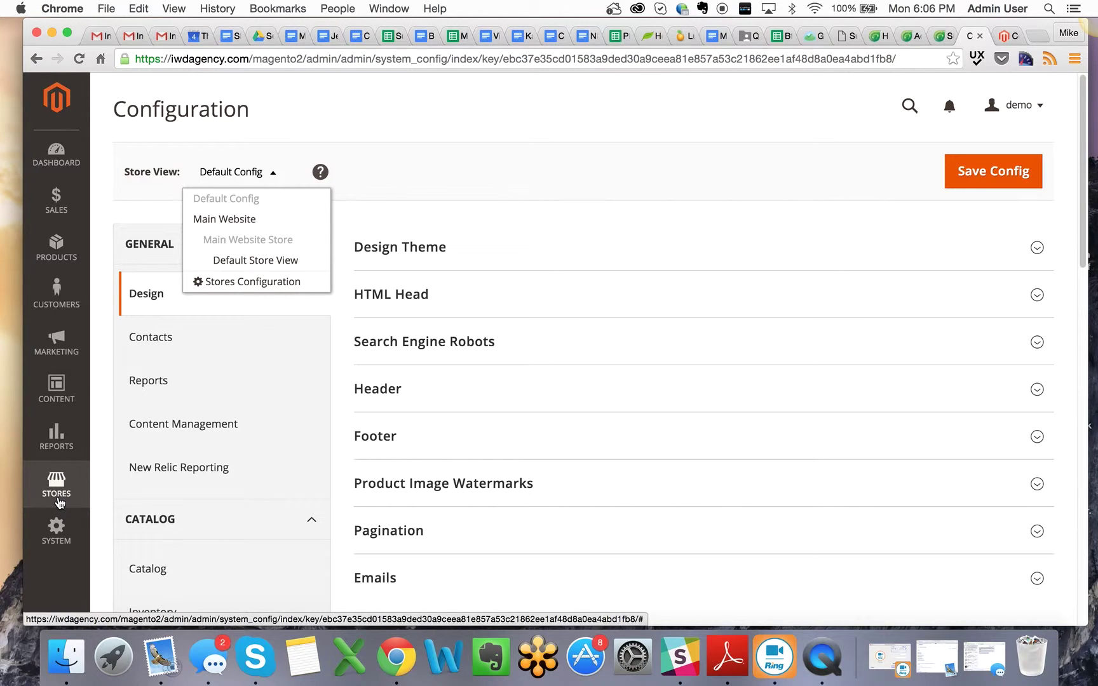
# Browse the Reports and Content menus, check Magento 1's configuration, then open Marketing.
pyautogui.click(67, 437)
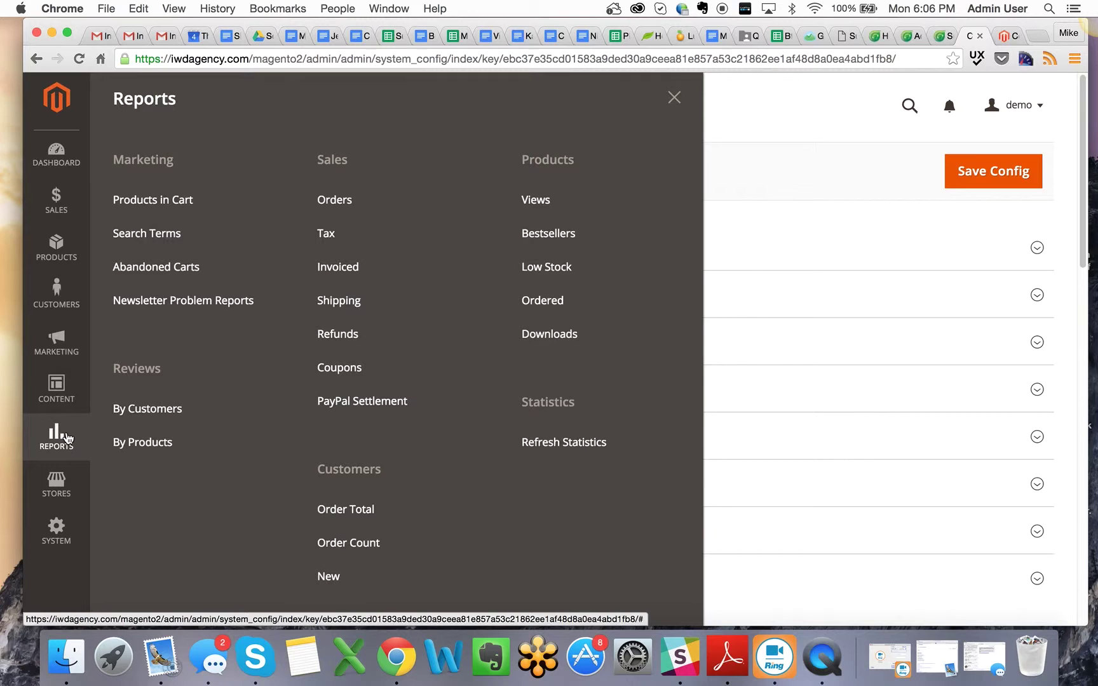
pyautogui.click(64, 389)
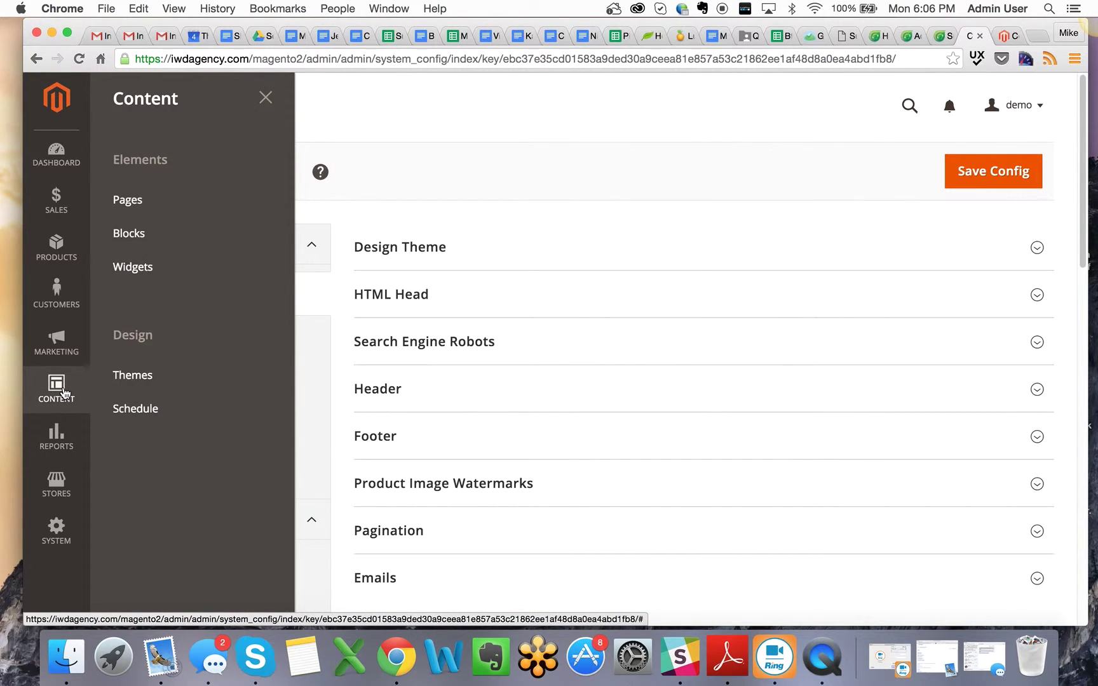
pyautogui.click(1007, 35)
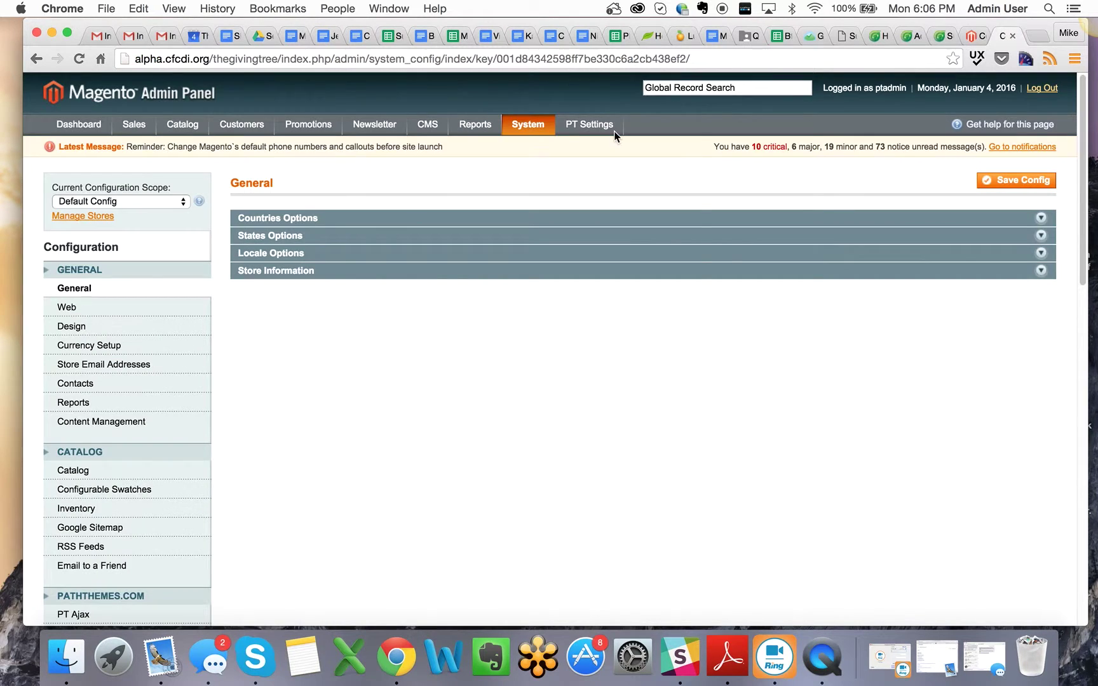
pyautogui.moveTo(407, 127)
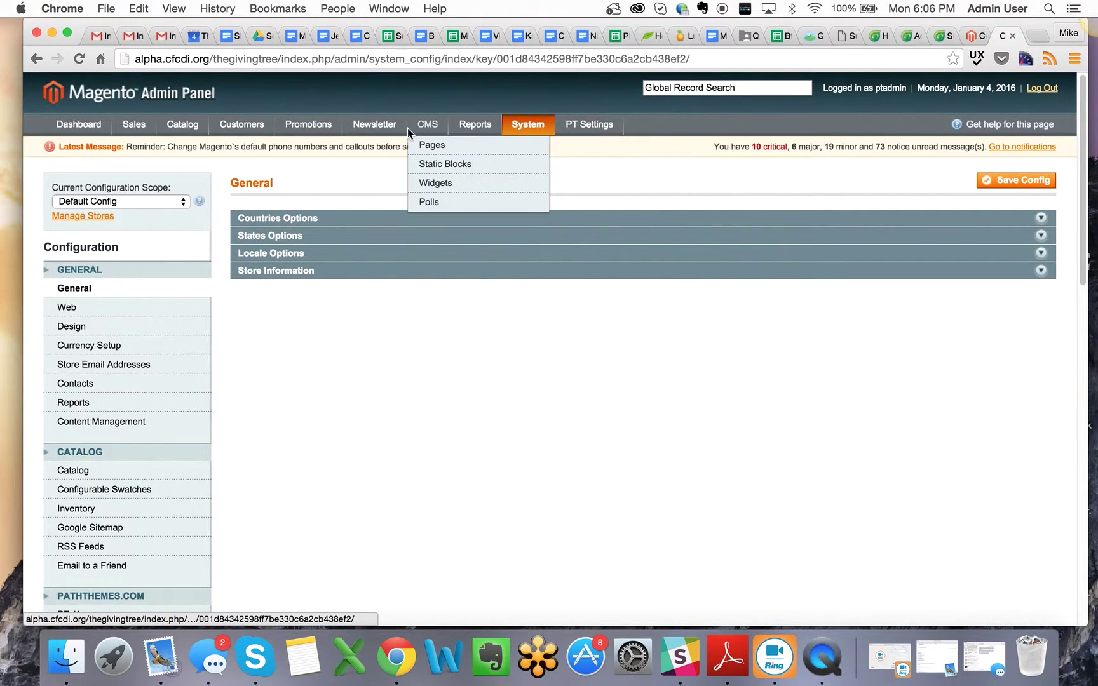
pyautogui.click(972, 38)
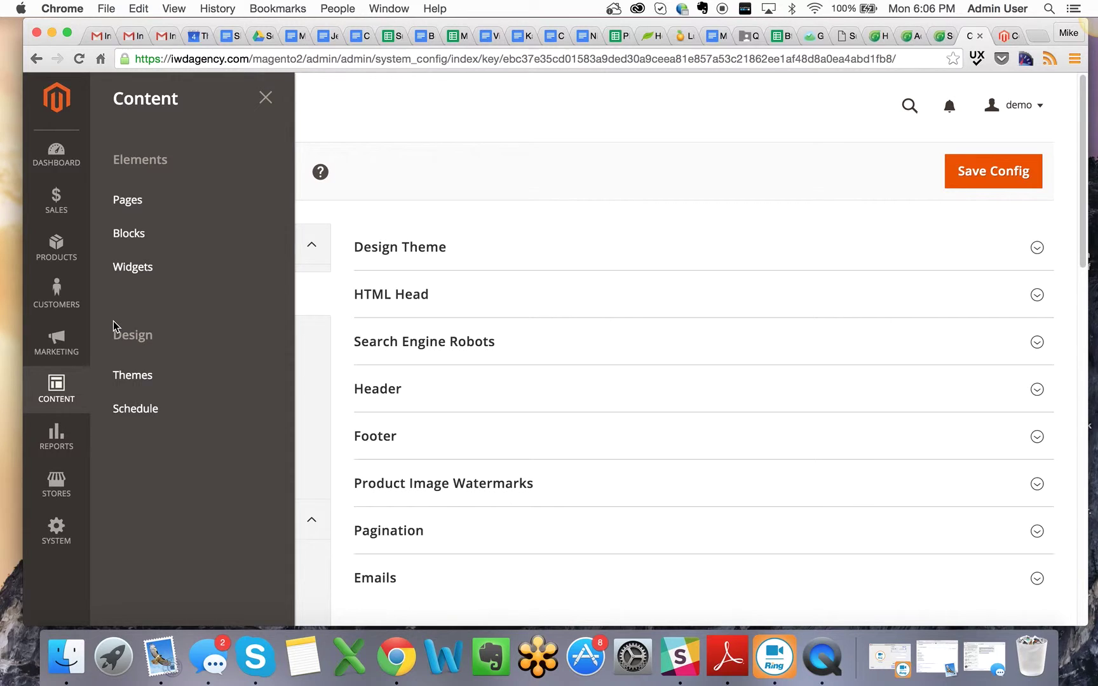
pyautogui.click(55, 343)
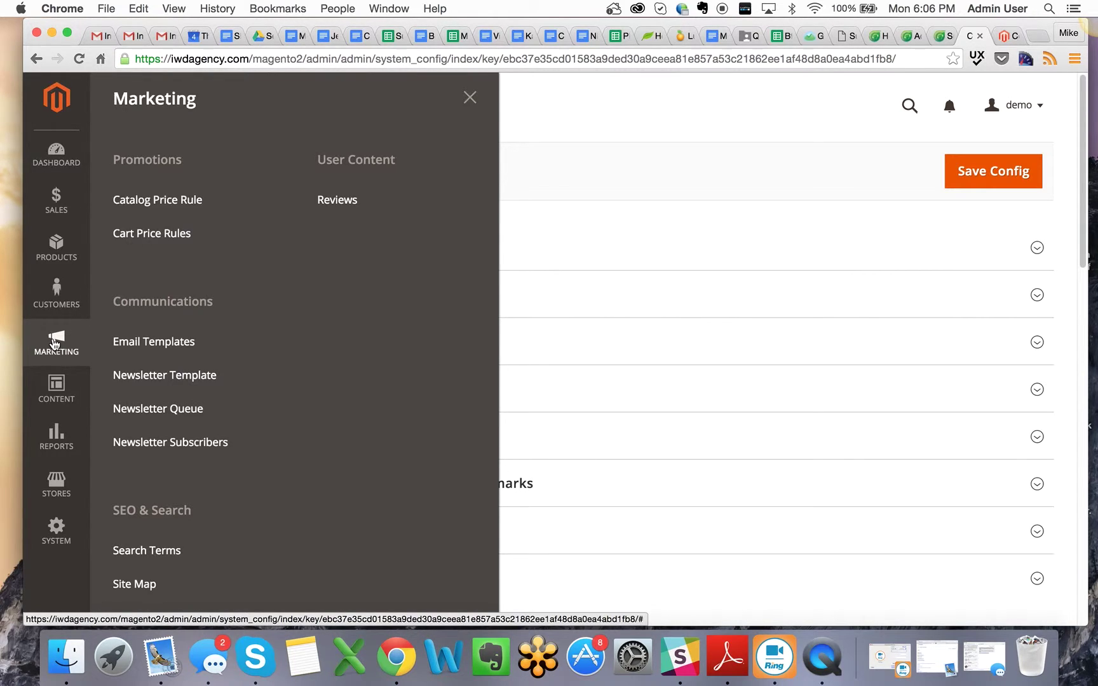
# Browse the Customers menu, open the Products > Catalog grid, then return to the Dashboard.
pyautogui.click(56, 308)
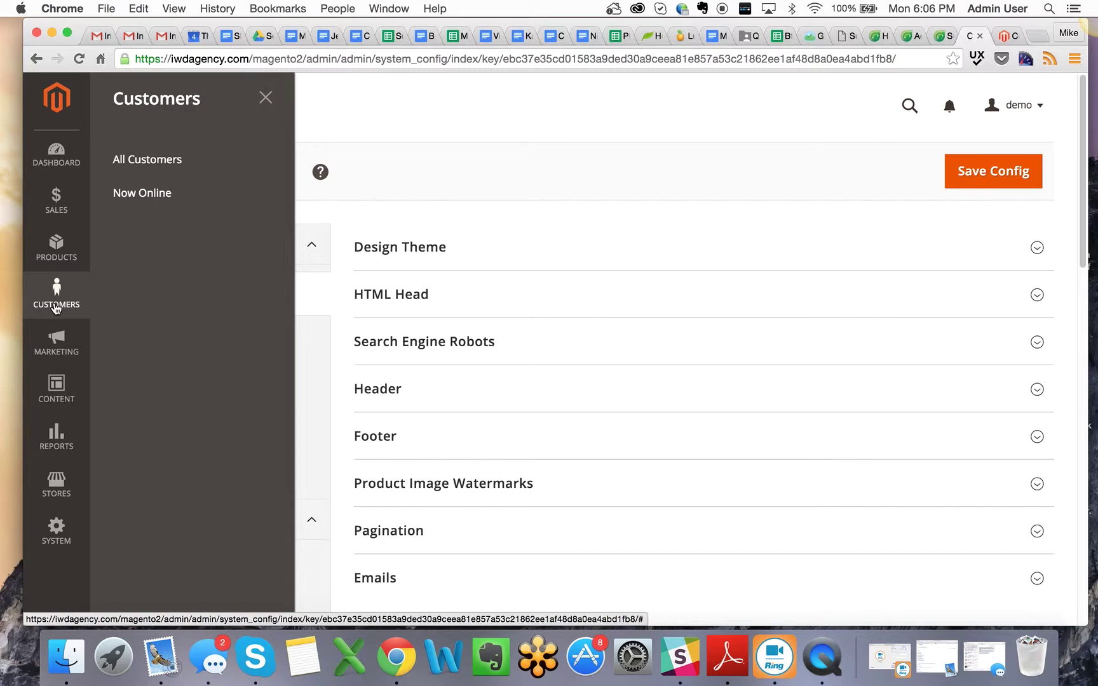
pyautogui.click(60, 263)
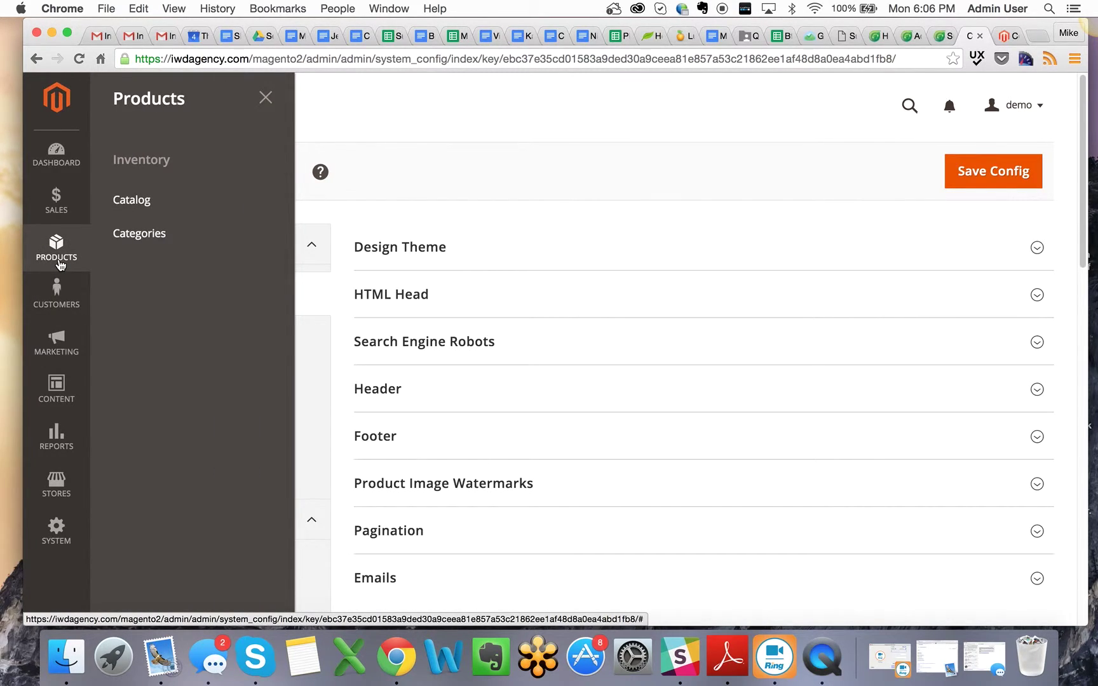
pyautogui.click(153, 205)
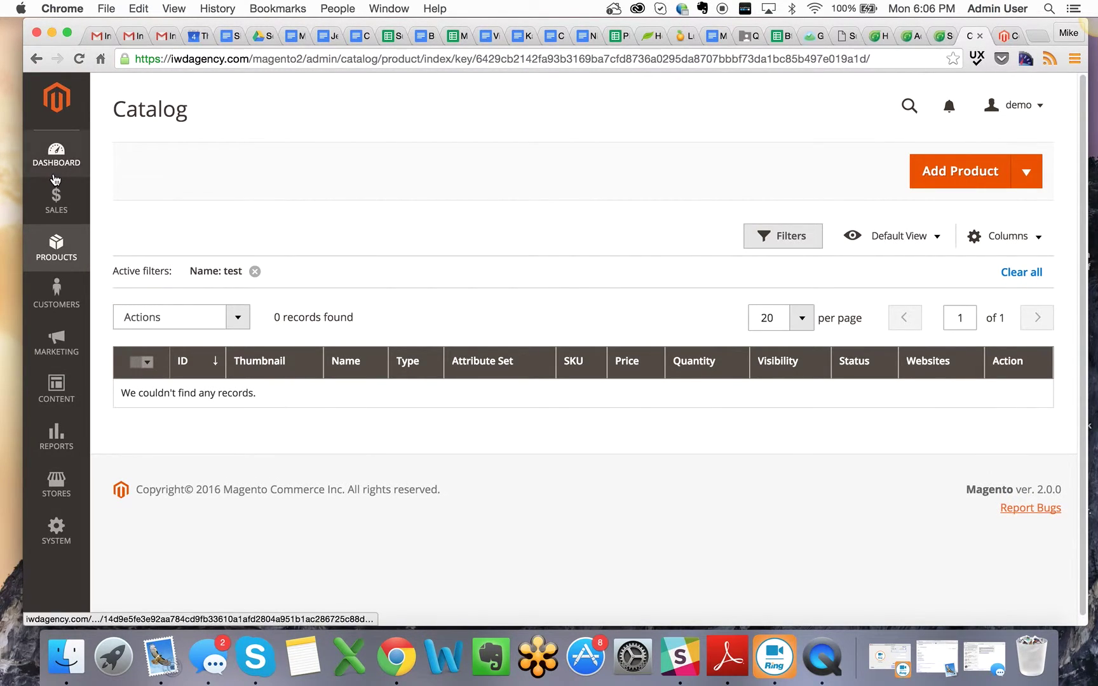
pyautogui.click(28, 136)
# Glance at the Sales menu, then close it to show the Dashboard's $61.00 lifetime sales.
pyautogui.click(56, 212)
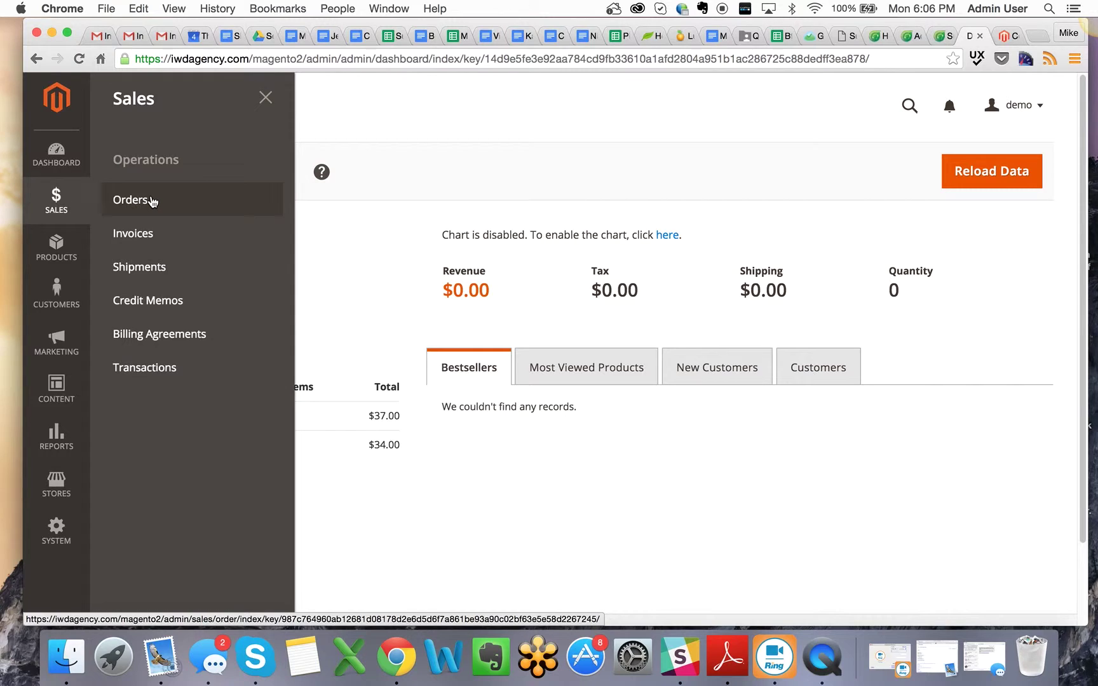
pyautogui.click(67, 153)
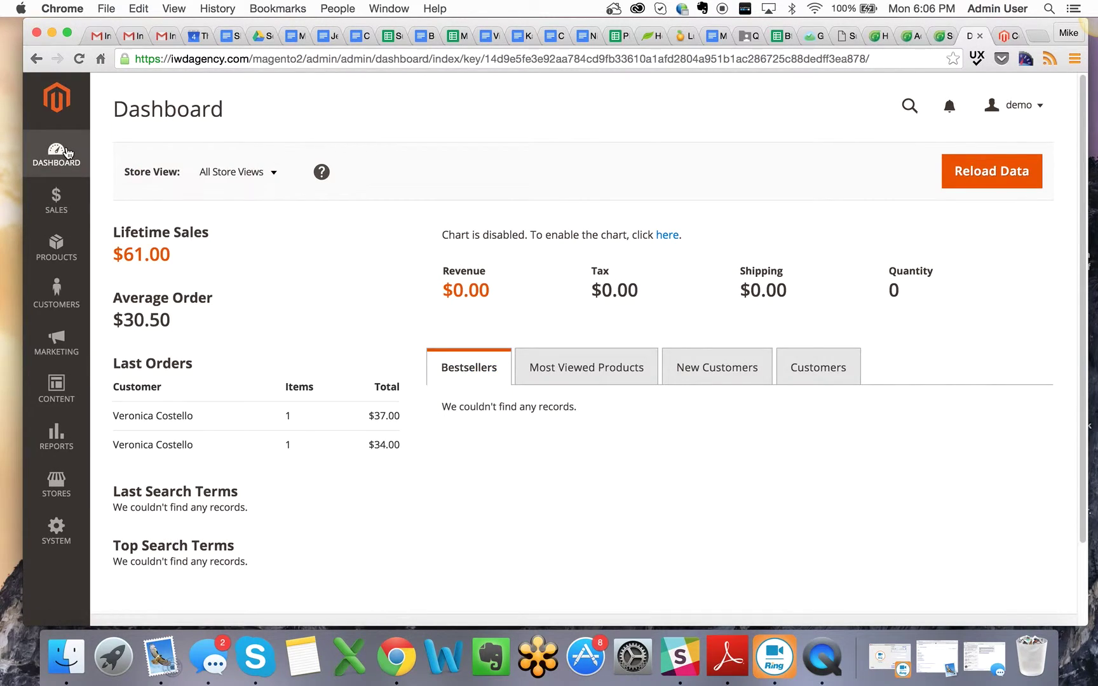